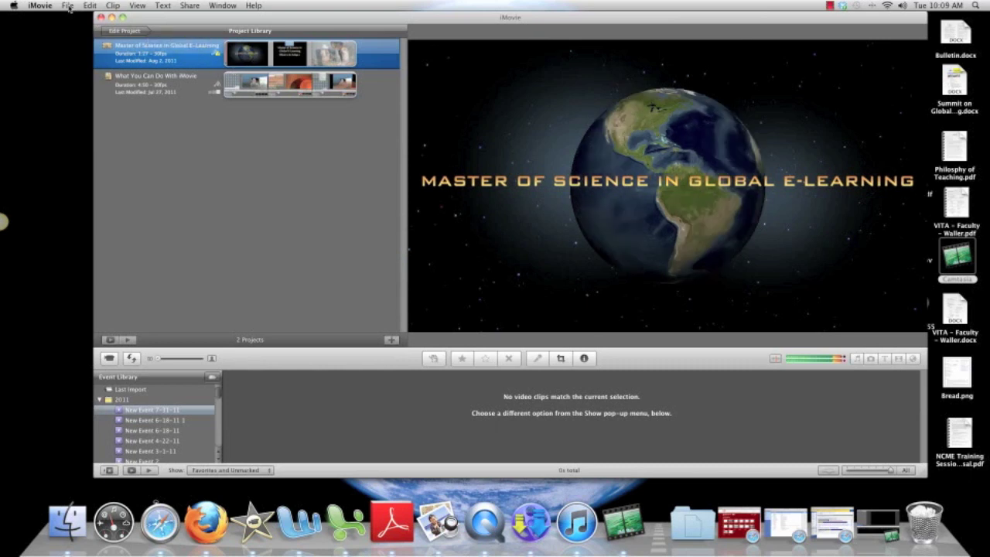
Start a new project, browse the Project Themes and Movie Trailers list, and select the project name for editing
left_click(69, 7)
left_click(78, 18)
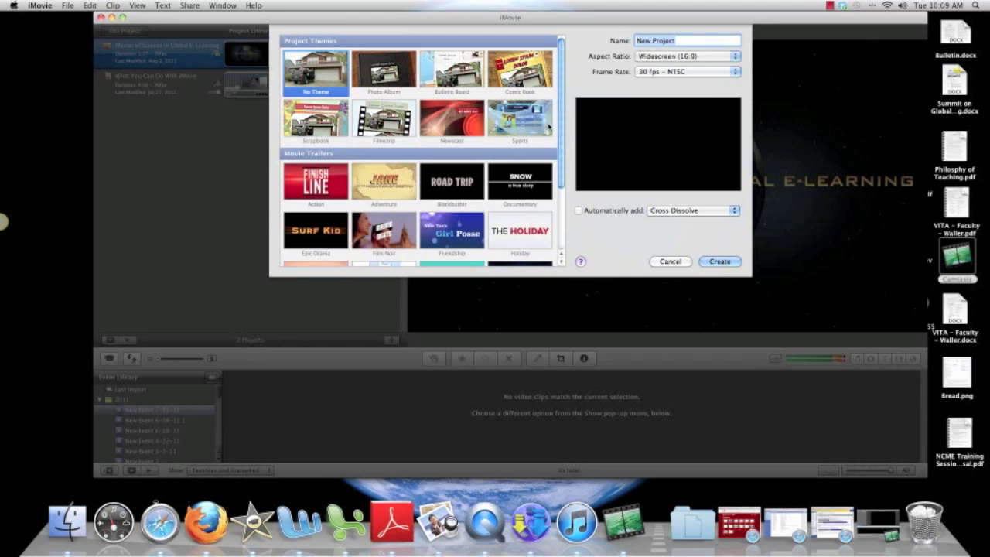
scroll(552, 170, "down", 5)
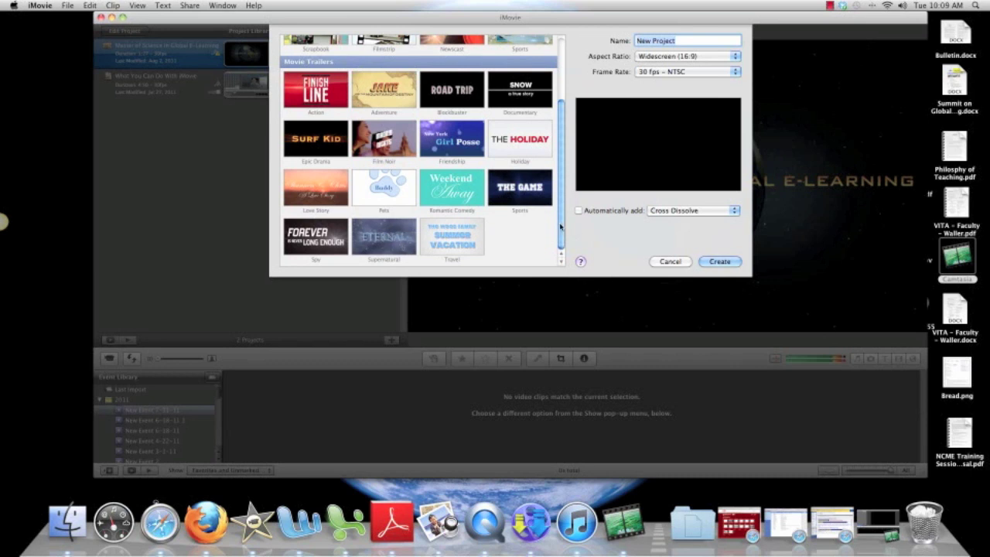
scroll(562, 227, "up", 5)
left_click(683, 41)
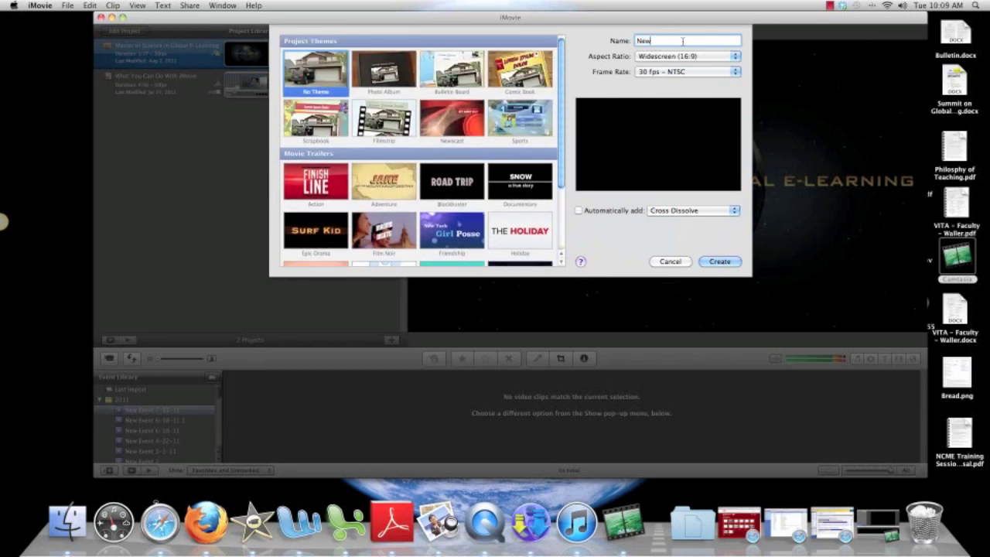
Name the project 'A Love Story', pick the Romantic Comedy trailer, and create it
key("BackSpace")
key("BackSpace")
key("BackSpace")
left_click_drag(563, 100, 565, 187)
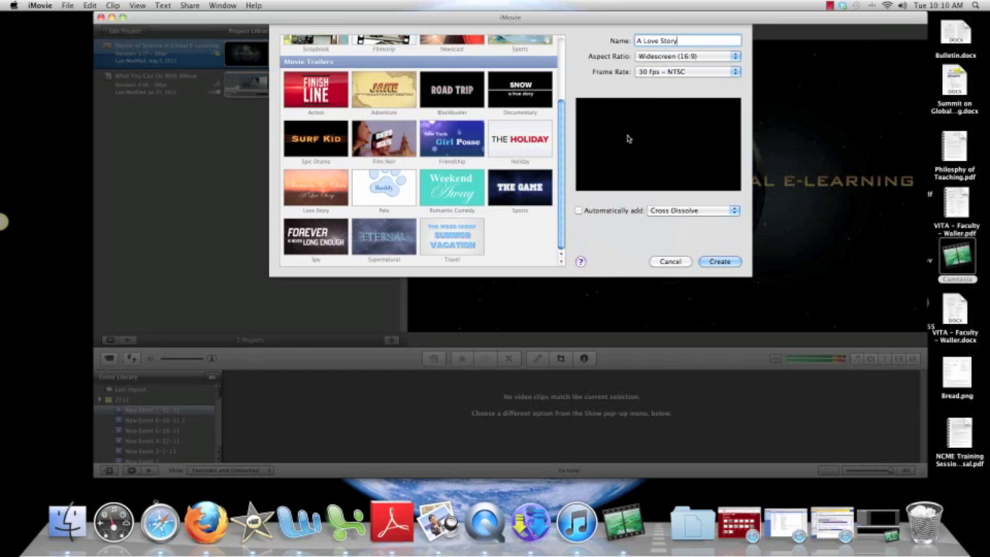
left_click(452, 186)
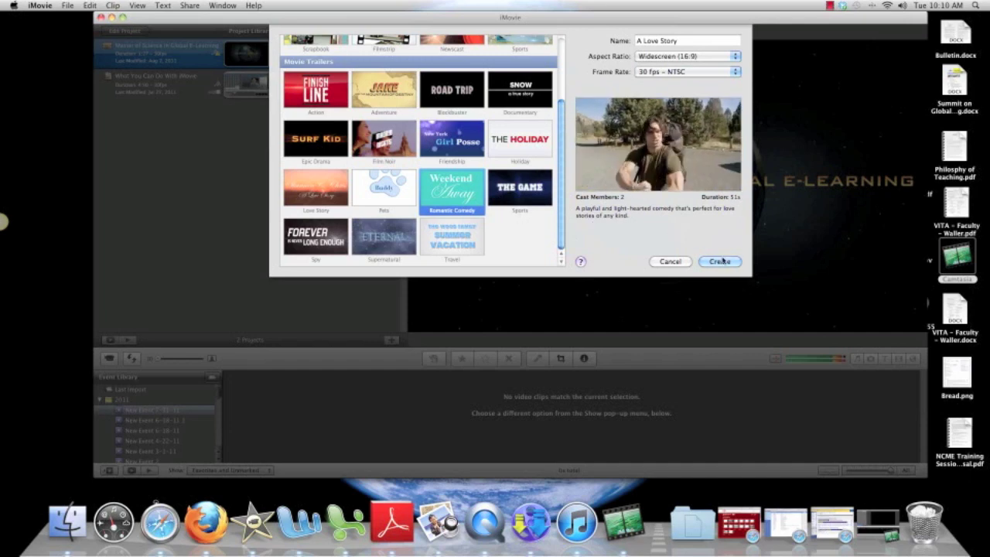
left_click(719, 261)
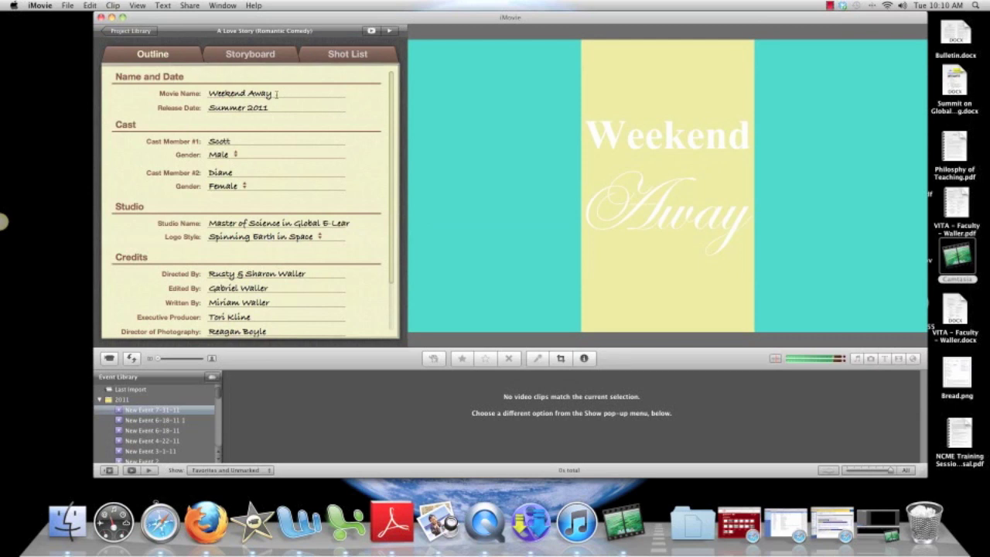
Change the trailer's movie name from 'Weekend Away' to 'A Love Story of 33 Years'
double_click(276, 94)
left_click(247, 93)
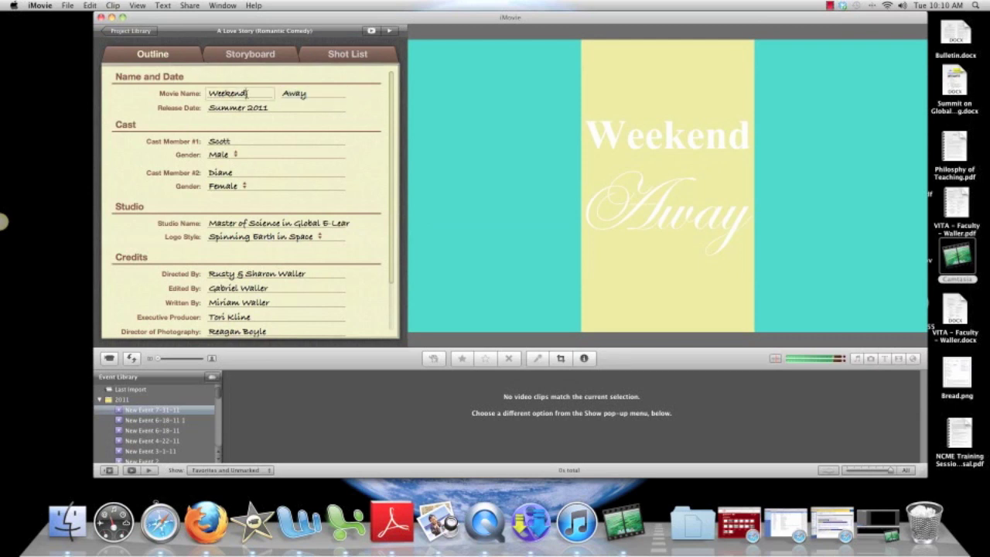
key("BackSpace")
key("BackSpace")
key("BackSpace")
key("BackSpace")
key("BackSpace")
key("BackSpace")
key("BackSpace")
type("A Love S")
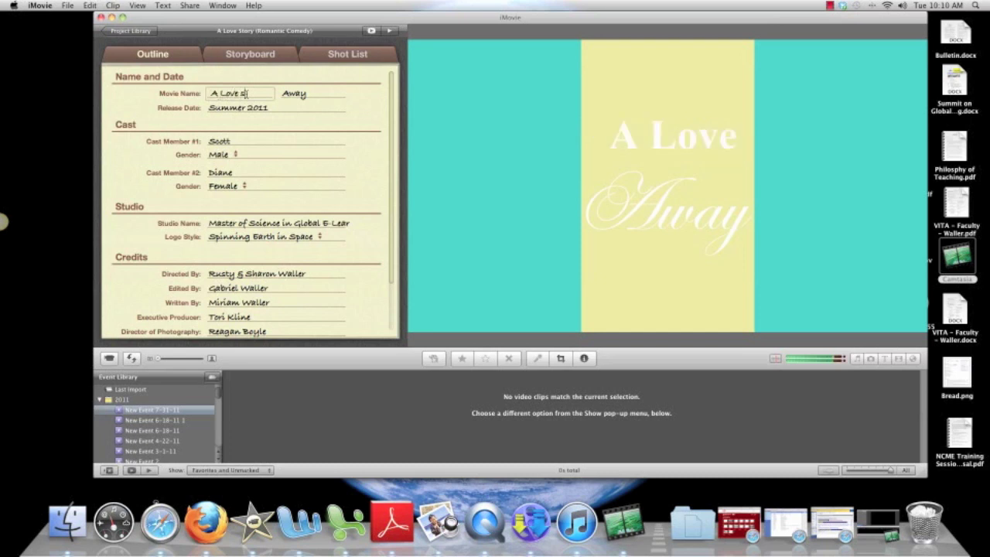
type("tory")
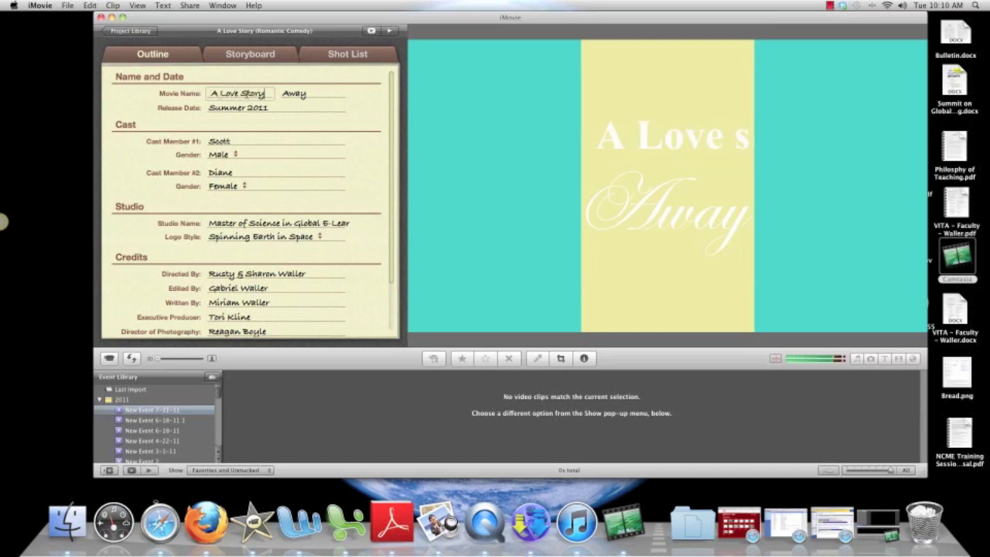
key("Tab")
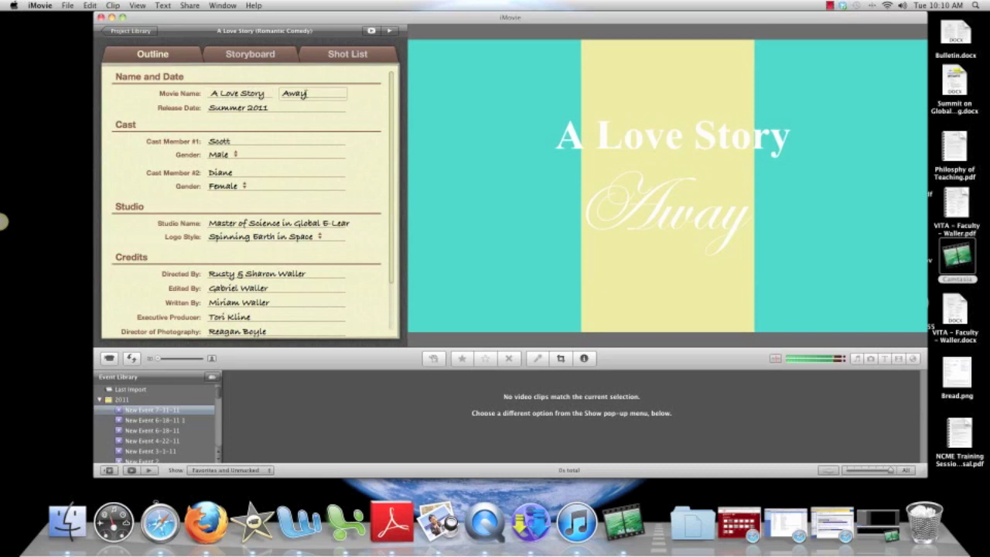
key("BackSpace")
key("BackSpace")
key("BackSpace")
key("BackSpace")
type("of 33 Years")
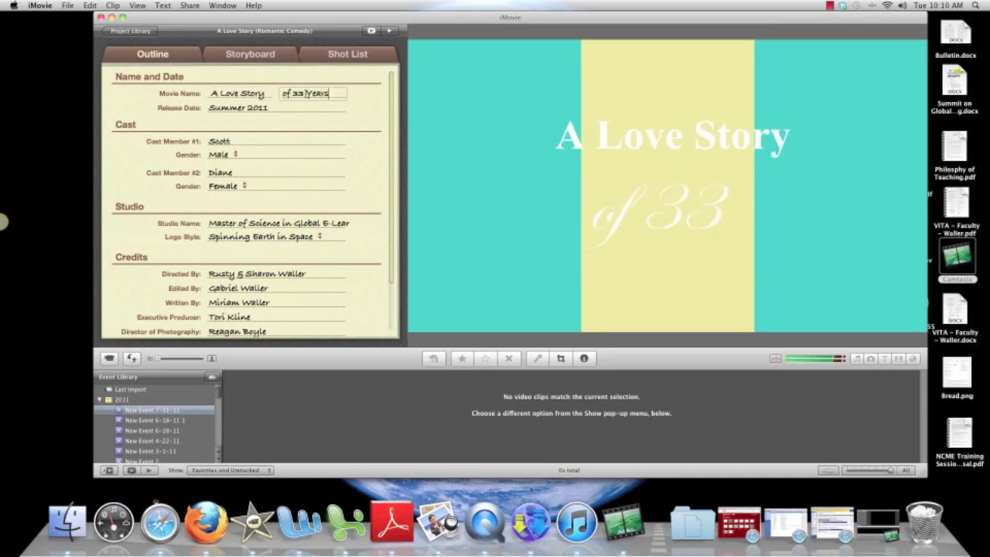
Set the release date to 'For Eternity' and replace both cast member names
left_click(274, 107)
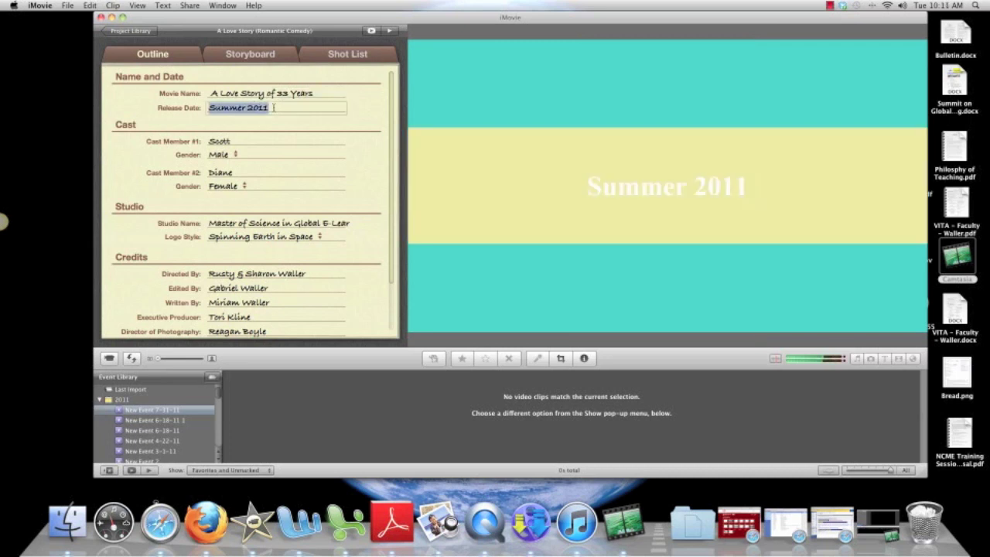
type("For Et")
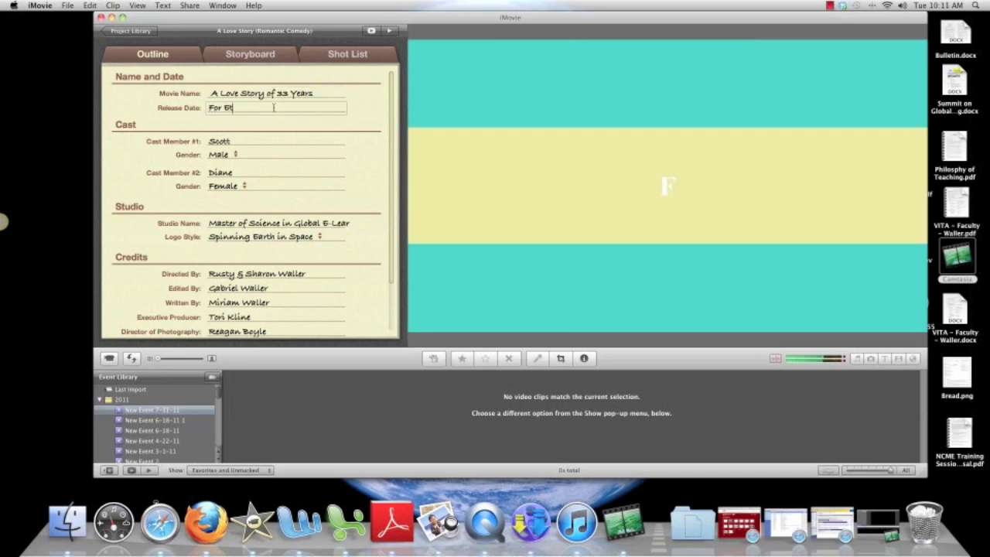
type("ernity")
left_click(237, 142)
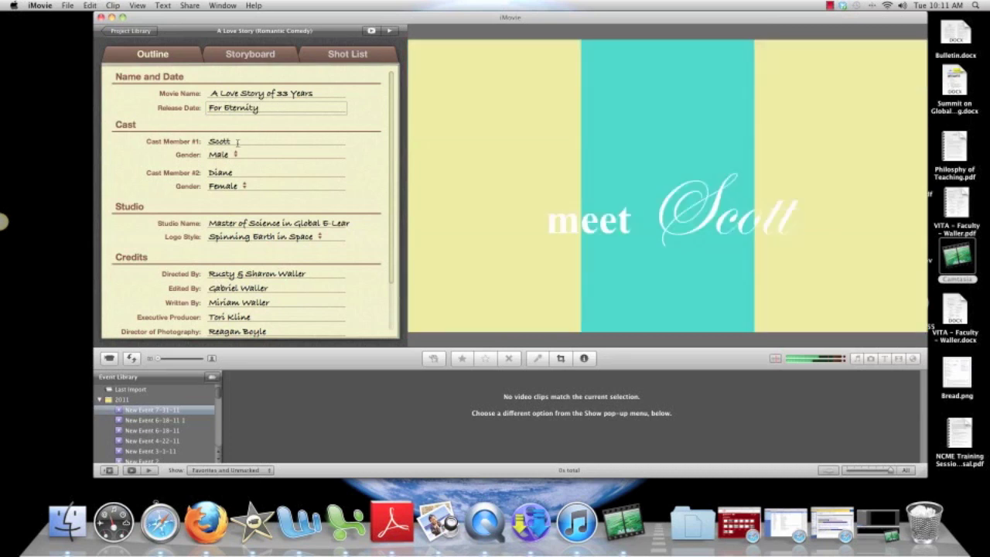
double_click(235, 142)
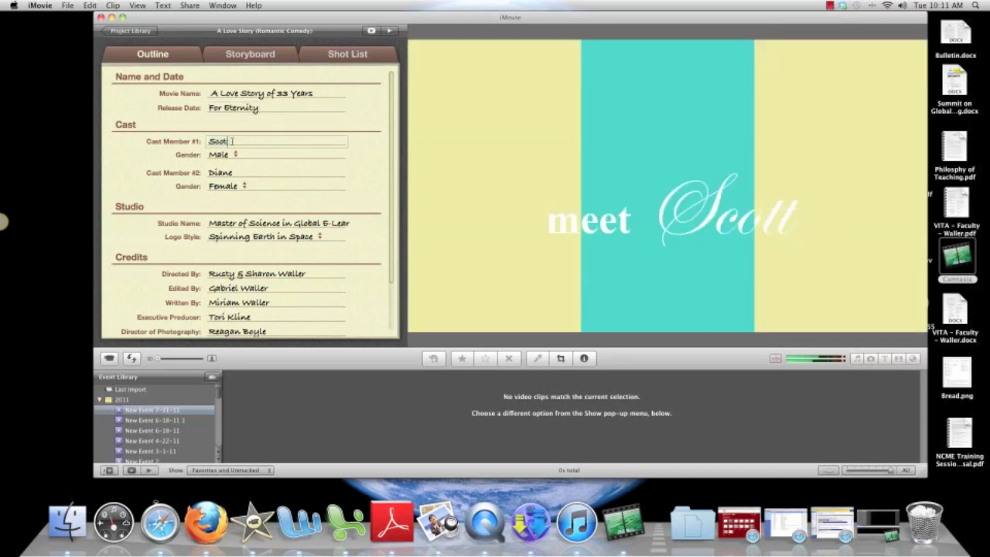
key("BackSpace")
key("BackSpace")
type("Rusty")
double_click(236, 173)
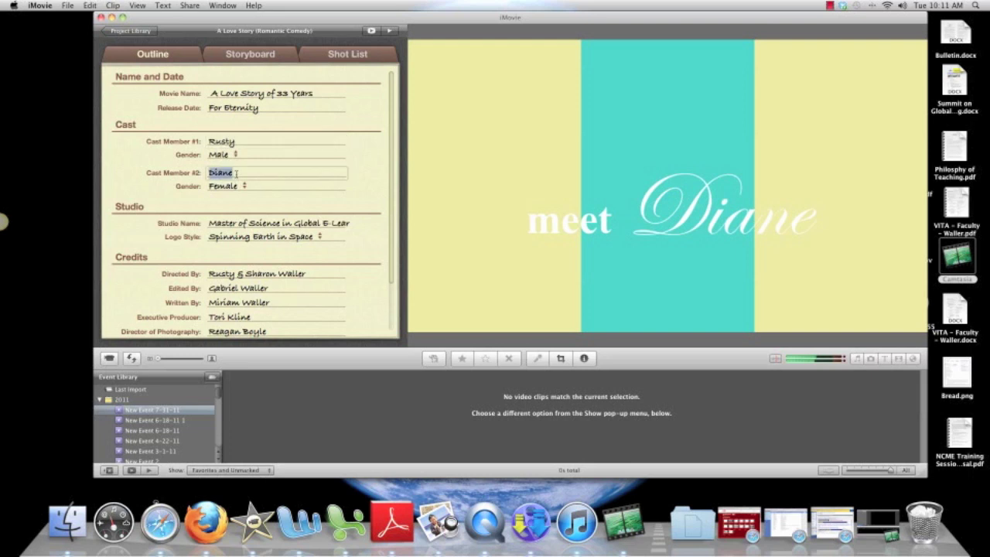
type("Sharon")
Change the studio name to 'Married Bliss'
left_click(280, 223)
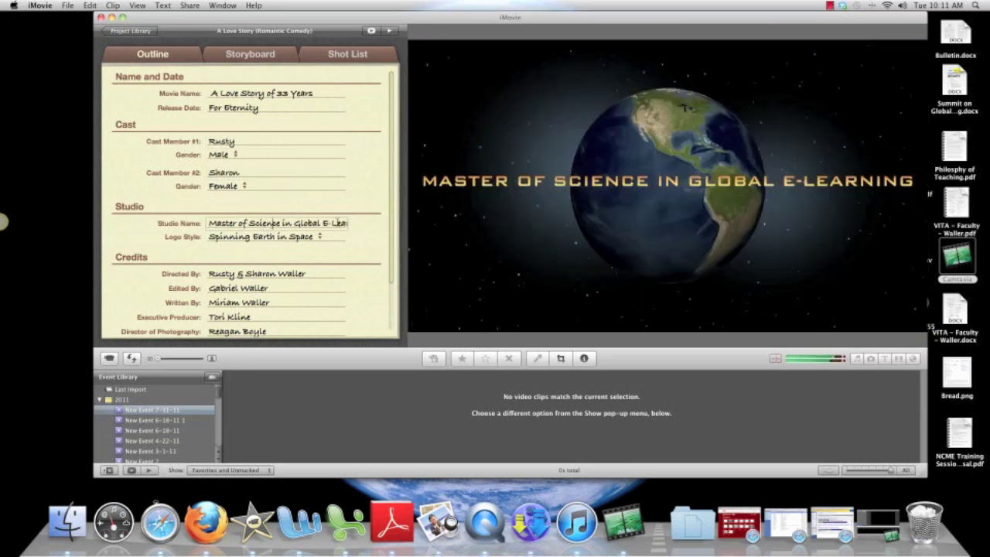
key("BackSpace")
key("BackSpace")
key("BackSpace")
key("BackSpace")
key("BackSpace")
key("BackSpace")
key("BackSpace")
key("BackSpace")
key("BackSpace")
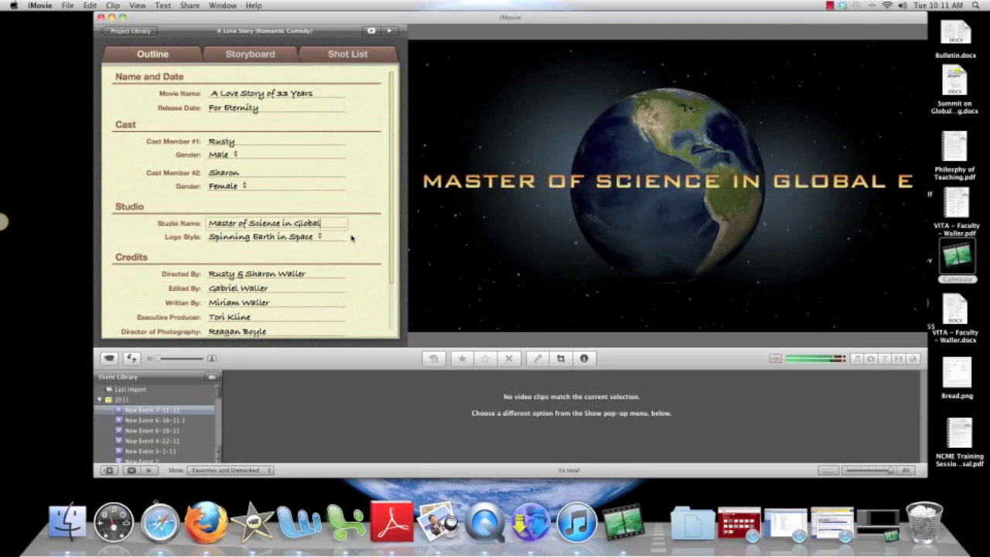
key("BackSpace")
key("BackSpace")
key("BackSpace")
key("BackSpace")
key("BackSpace")
key("BackSpace")
key("BackSpace")
key("BackSpace")
key("BackSpace")
key("BackSpace")
key("BackSpace")
key("BackSpace")
key("BackSpace")
key("BackSpace")
key("BackSpace")
key("BackSpace")
key("BackSpace")
key("BackSpace")
key("BackSpace")
key("BackSpace")
key("BackSpace")
key("BackSpace")
key("BackSpace")
key("BackSpace")
key("BackSpace")
key("BackSpace")
key("BackSpace")
key("BackSpace")
key("BackSpace")
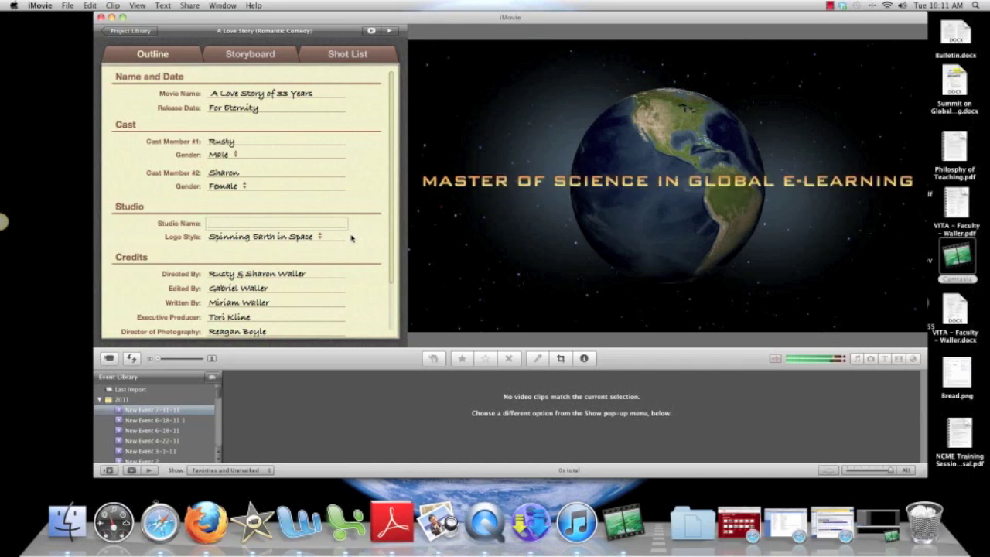
type("Married Bliss")
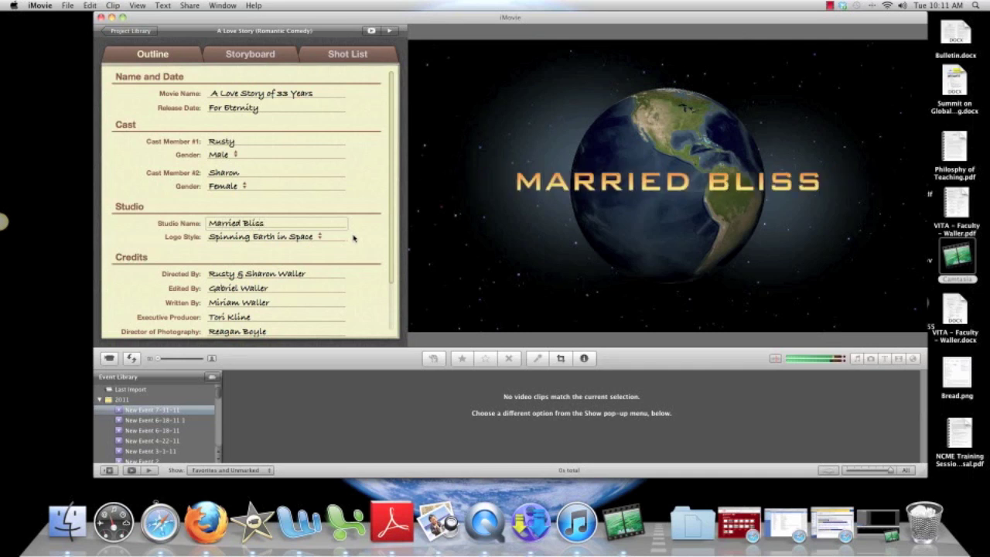
Switch the logo style to Snowy Mountain Peak
left_click(321, 238)
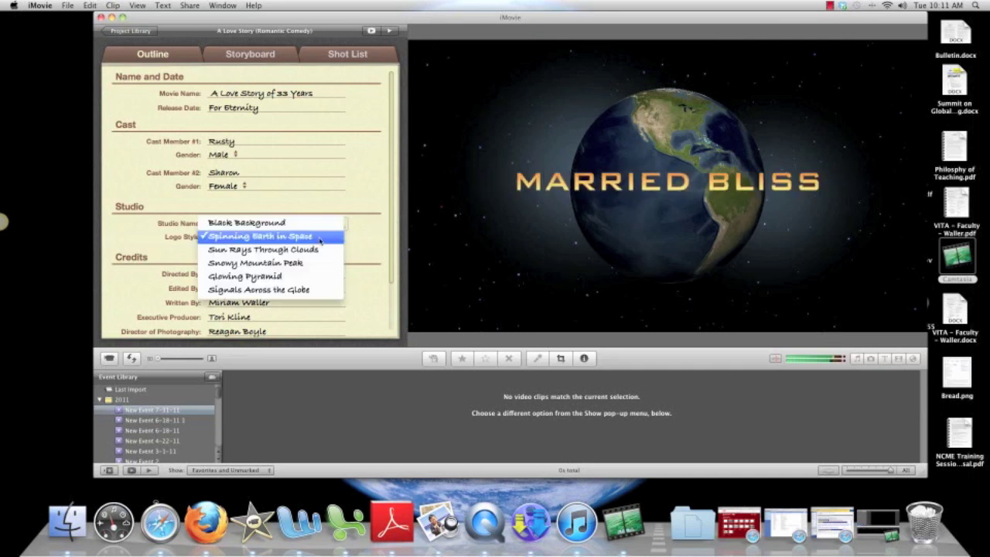
left_click(299, 264)
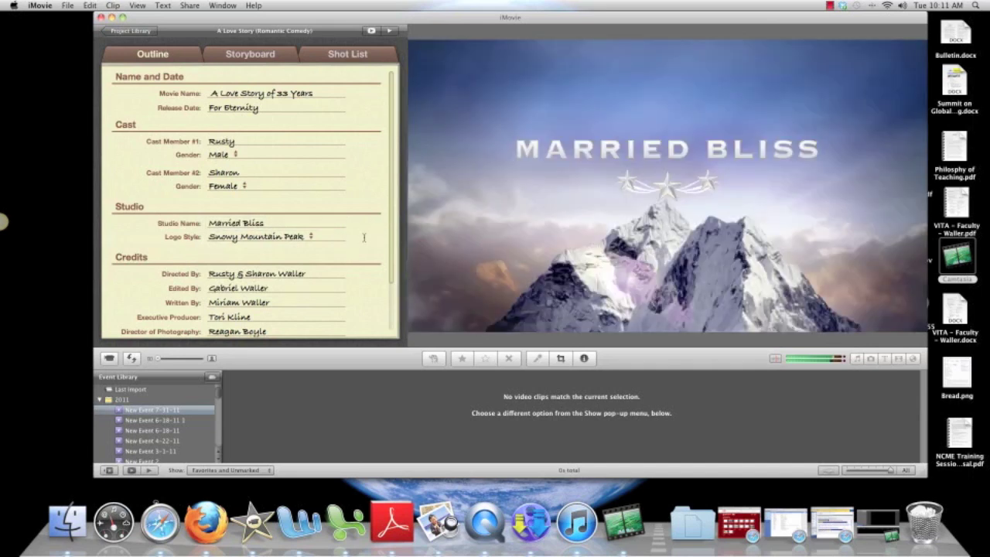
scroll(306, 280, "down", 5)
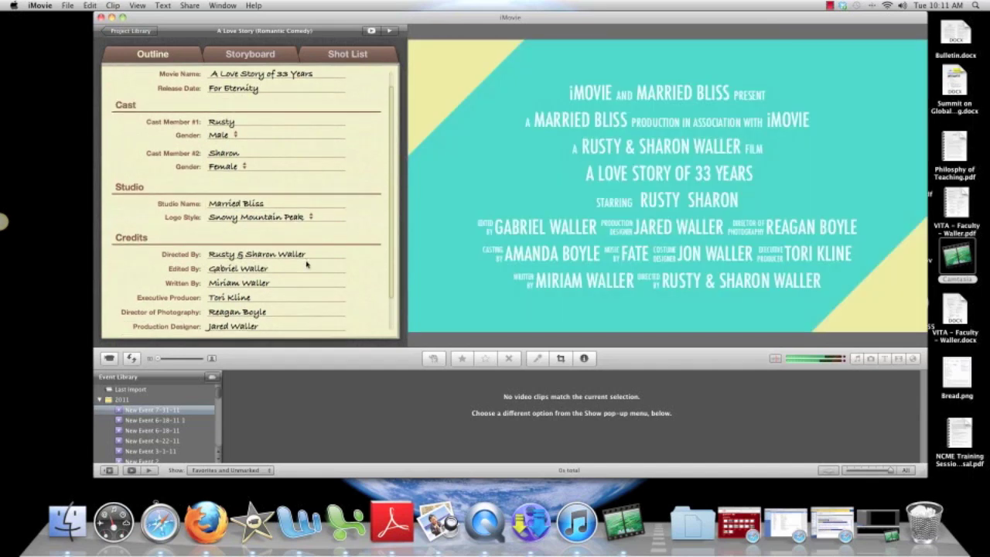
scroll(312, 257, "down", 1)
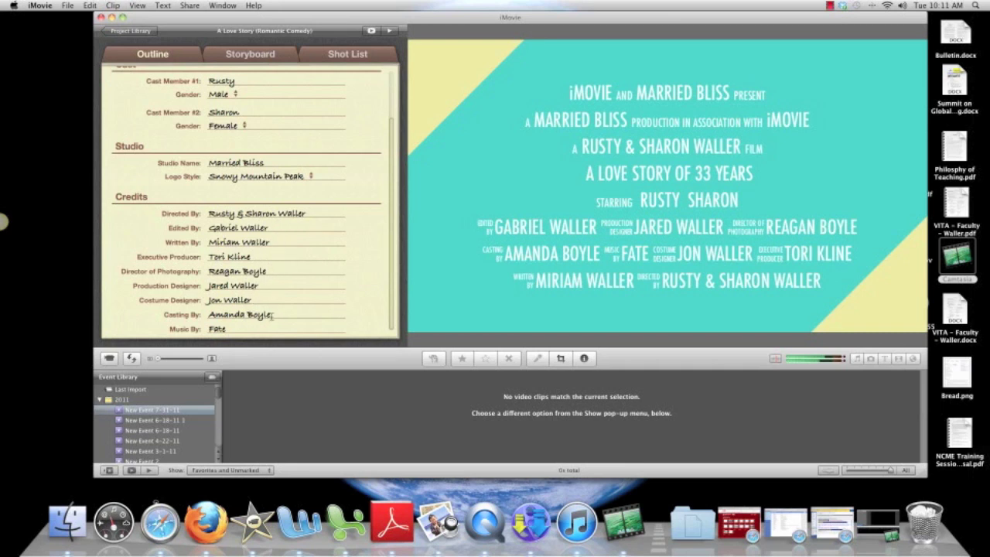
scroll(309, 265, "up", 5)
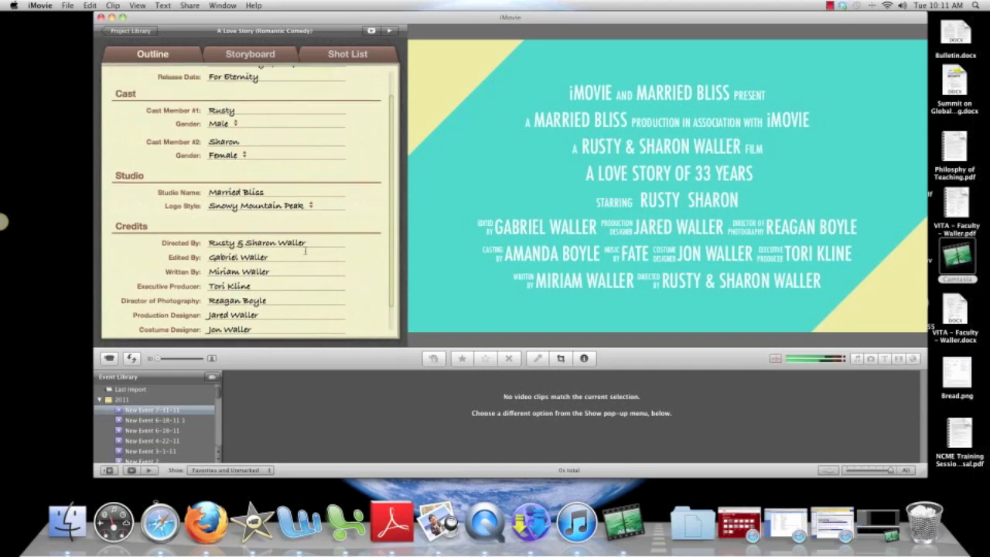
left_click(250, 53)
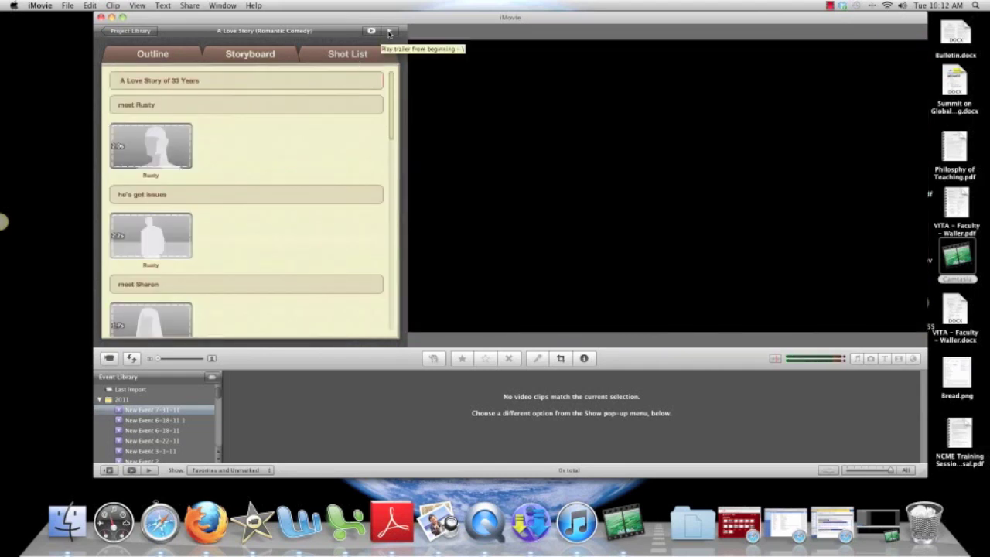
Play the A Love Story trailer, review its Outline, Storyboard and Shot List, then return to the Project Library
left_click(391, 31)
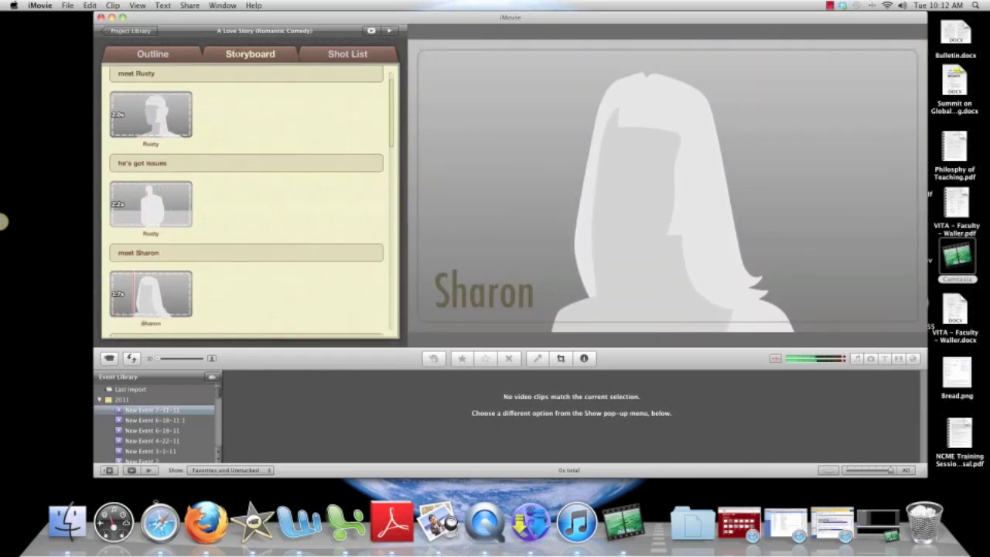
left_click(160, 54)
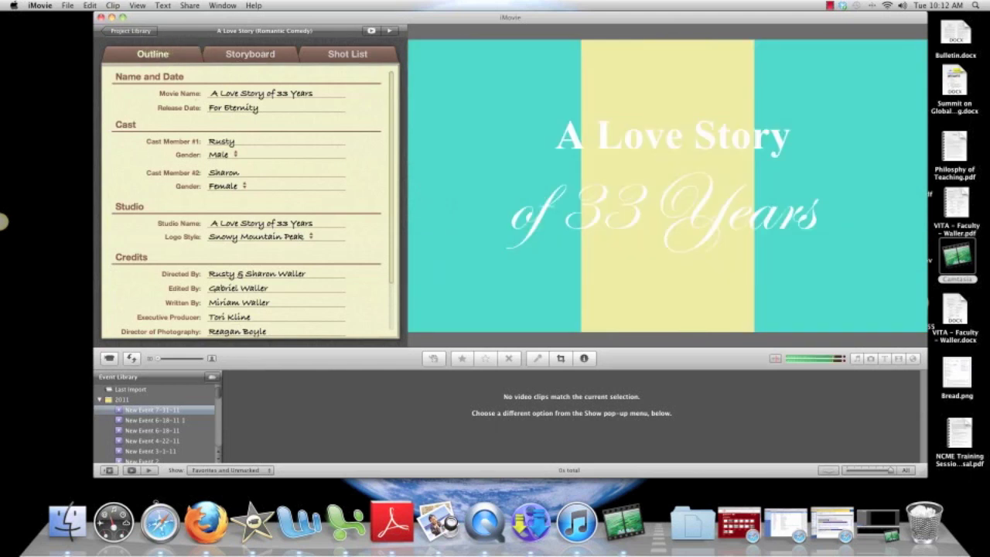
left_click(263, 55)
left_click(343, 56)
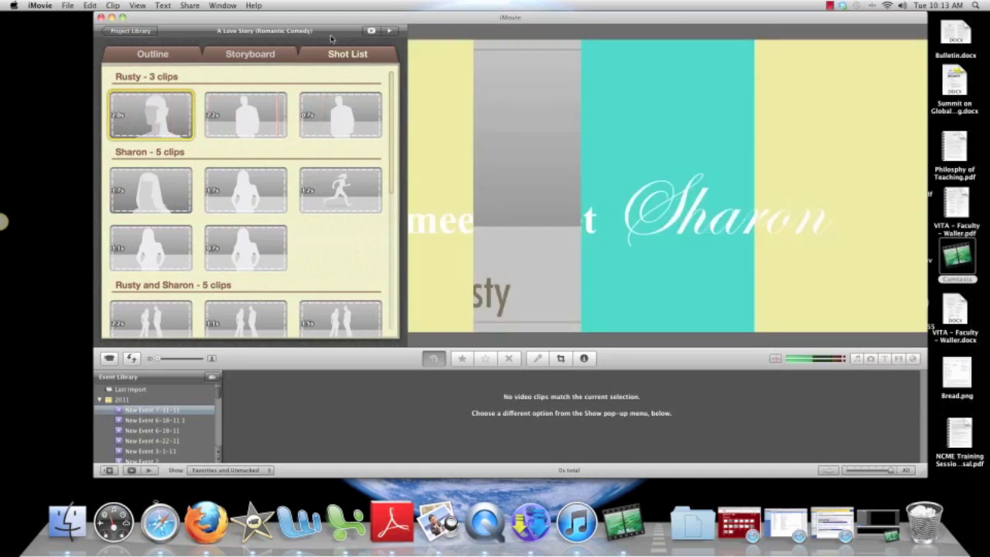
left_click(133, 31)
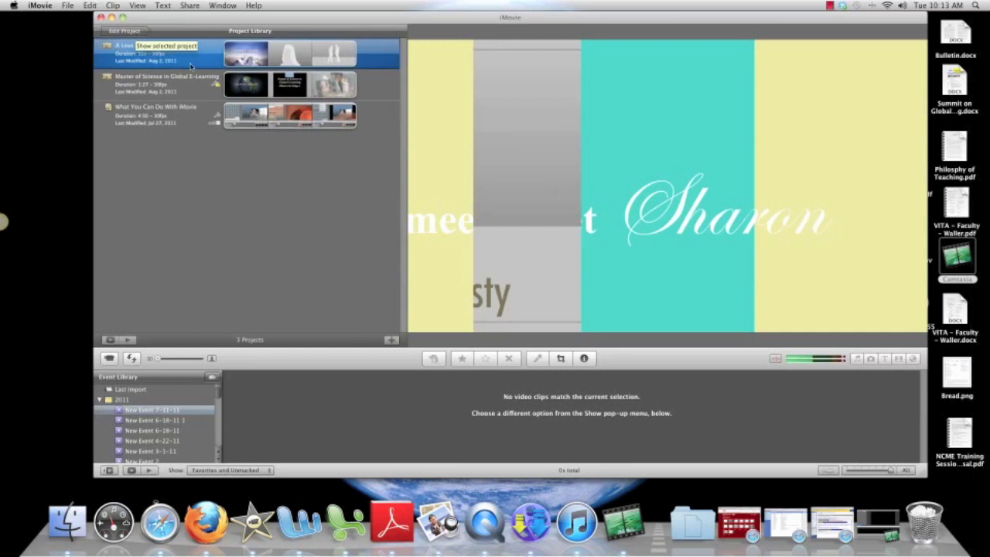
Open the Master of Science in Global E-Learning trailer and browse its Storyboard and Shot List
left_click(183, 83)
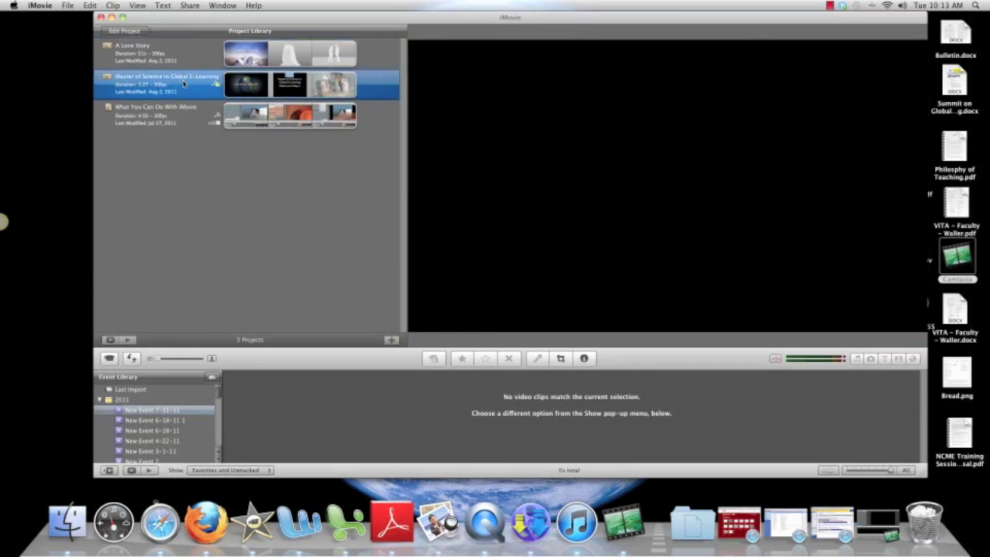
double_click(183, 84)
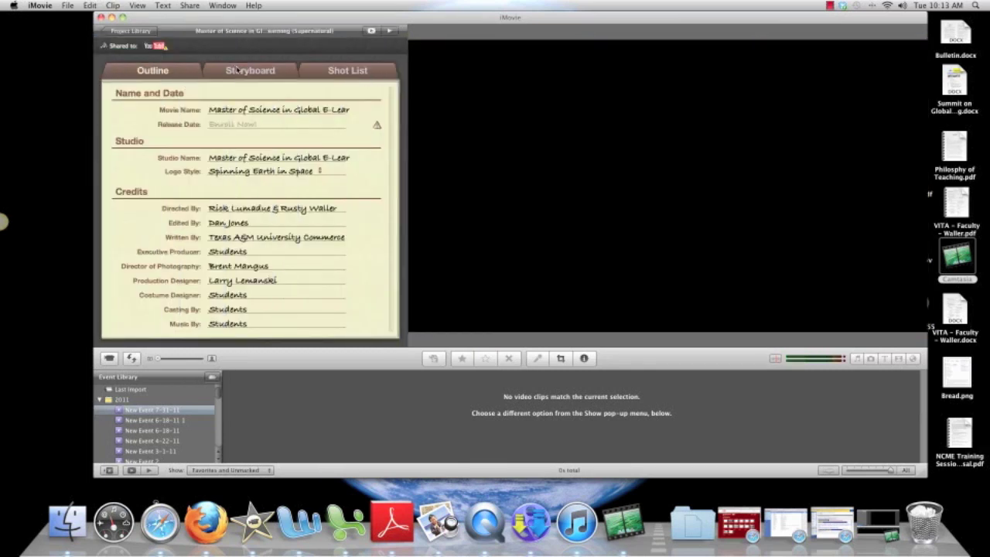
left_click(237, 69)
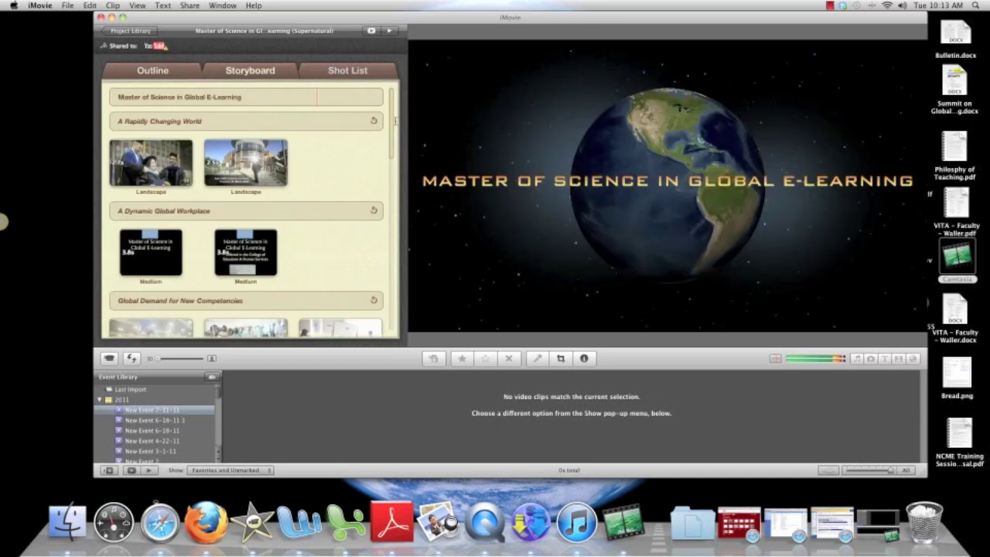
left_click(356, 70)
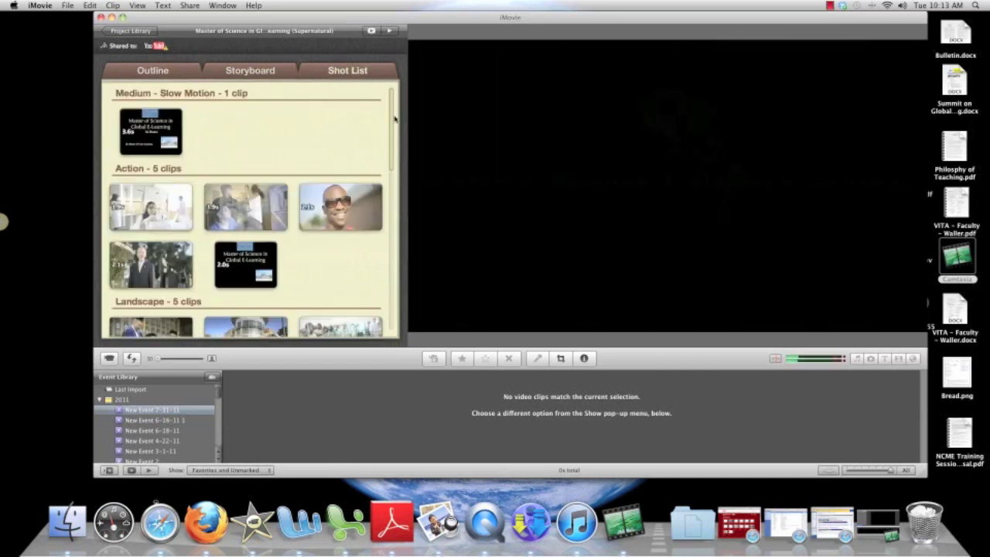
scroll(390, 150, "down", 4)
left_click_drag(390, 149, 284, 78)
left_click(255, 70)
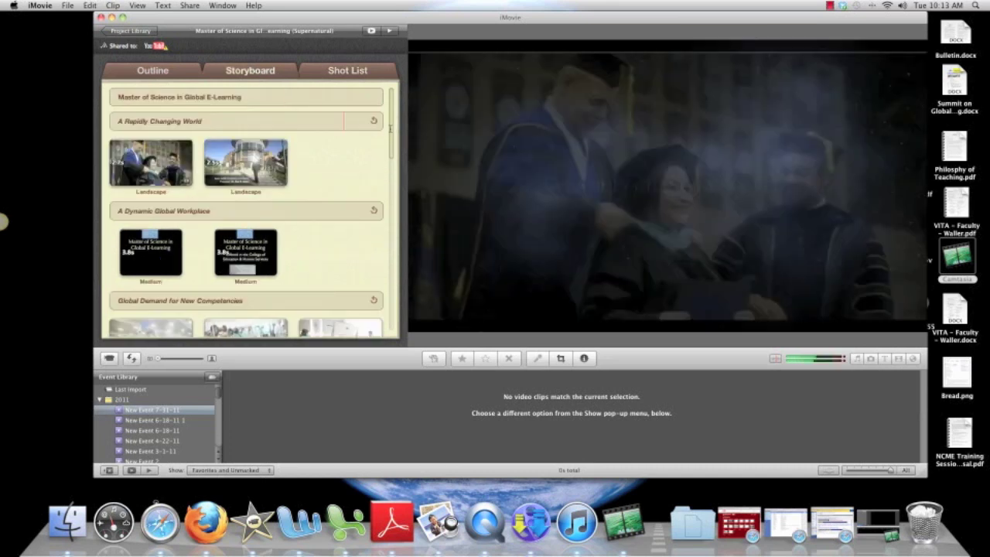
scroll(390, 127, "down", 1)
scroll(391, 127, "up", 1)
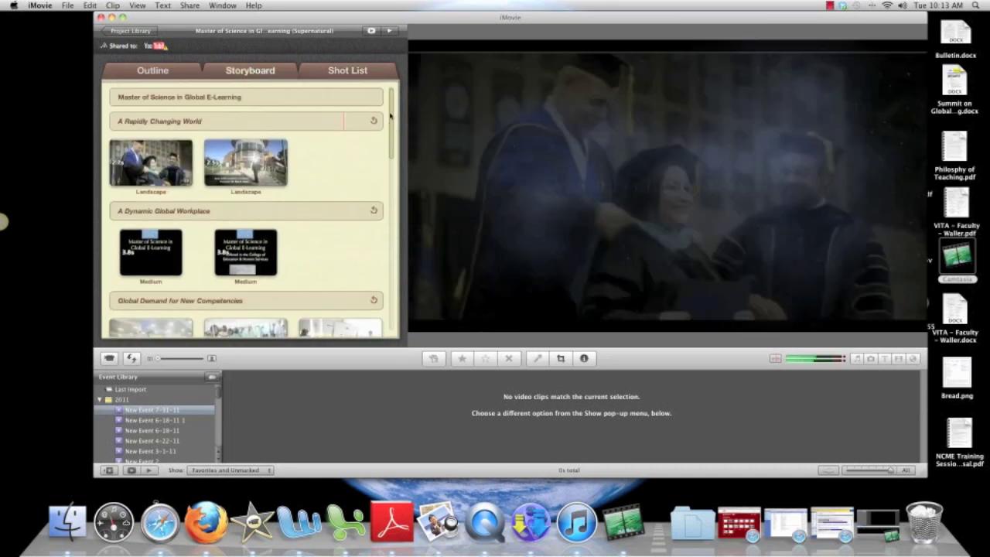
Play the e-learning trailer from the beginning, then view its Outline of credits
left_click(390, 31)
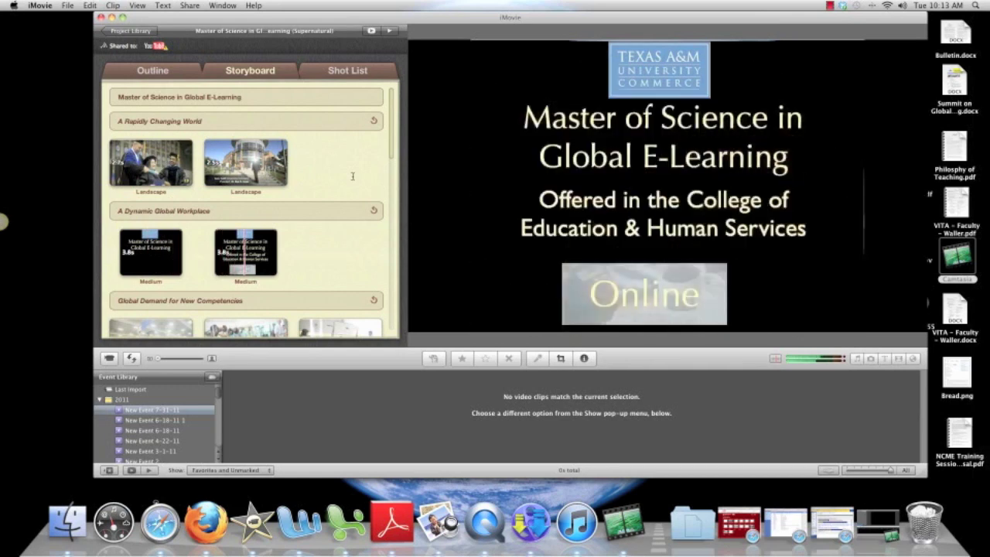
left_click(162, 72)
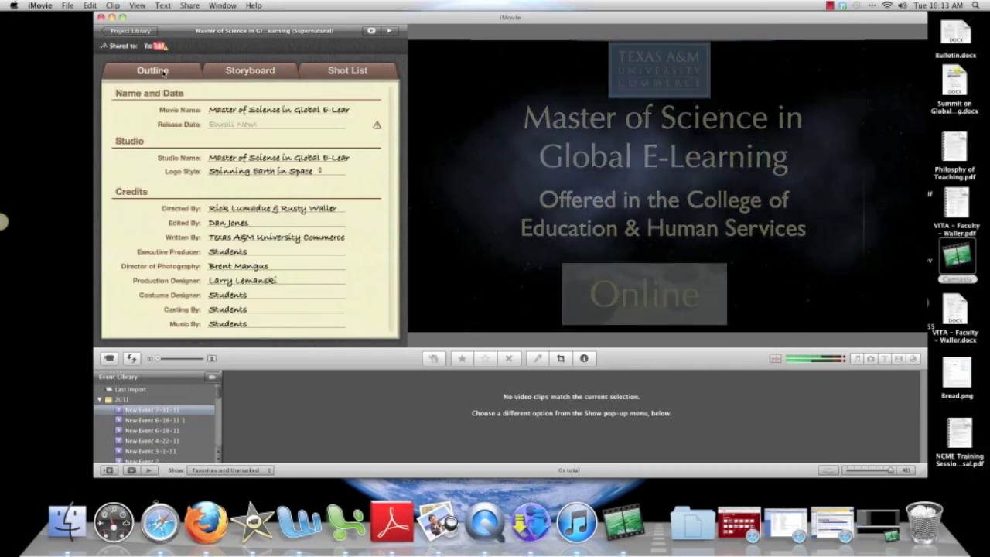
Return to the Project Library listing all three projects
left_click(141, 31)
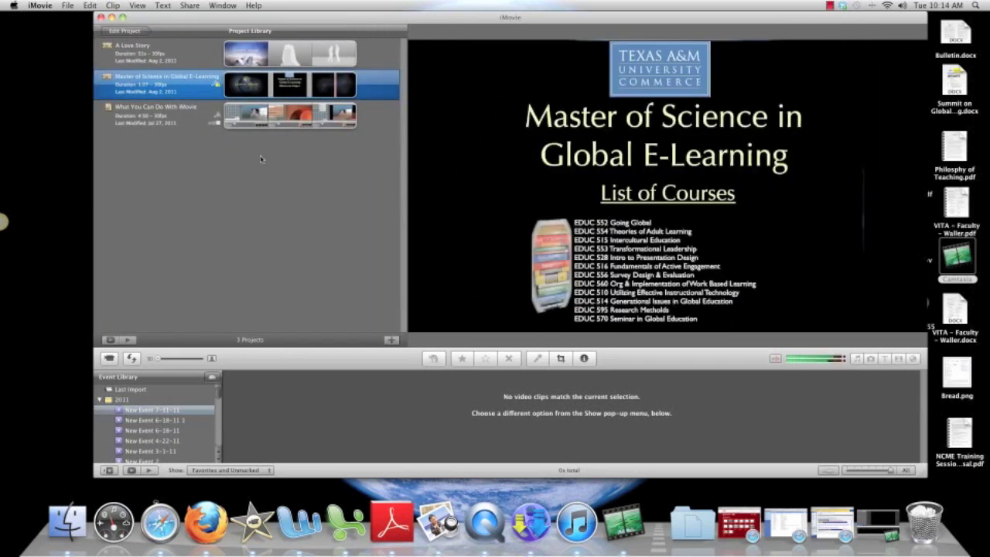